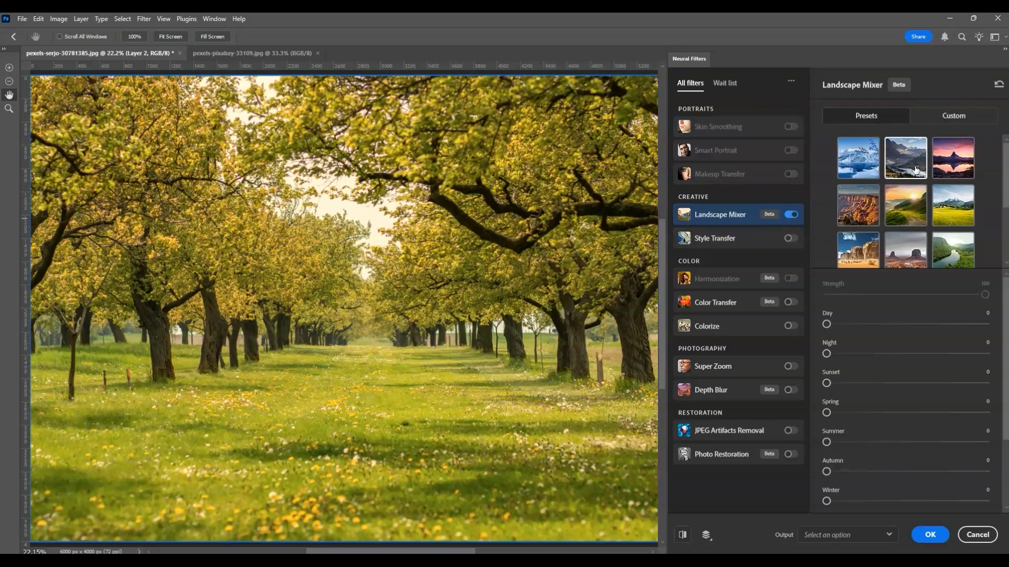
Step: Apply Landscape Mixer with pexels-pixabay-33109.jpg as the custom landscape style, using a lower strength and a raised Autumn setting
left_click(922, 118)
left_click(967, 192)
left_click(921, 206)
left_click(884, 313)
scroll(831, 437, "down", 2)
left_click_drag(829, 436, 939, 434)
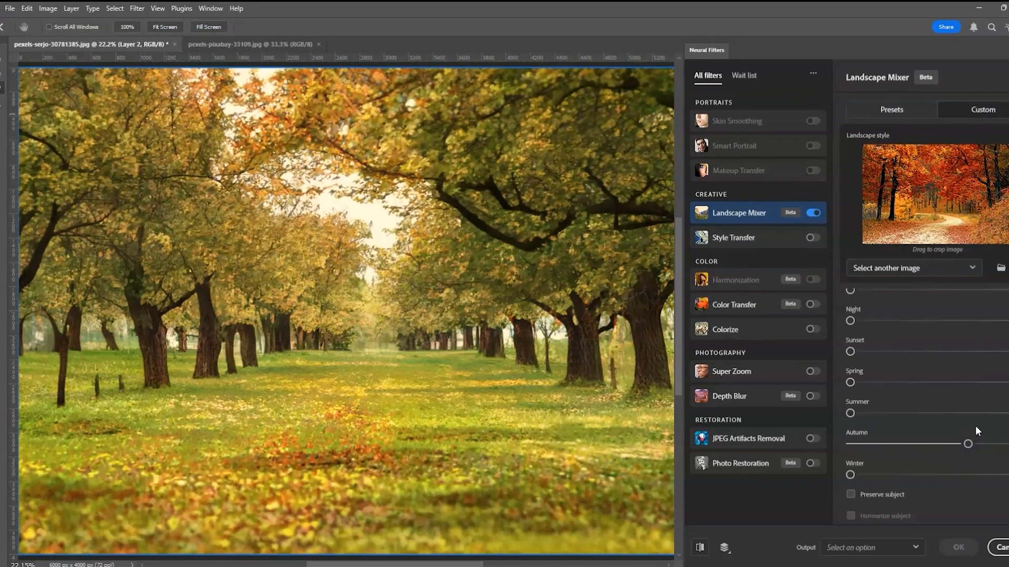
scroll(937, 421, "up", 2)
left_click(930, 535)
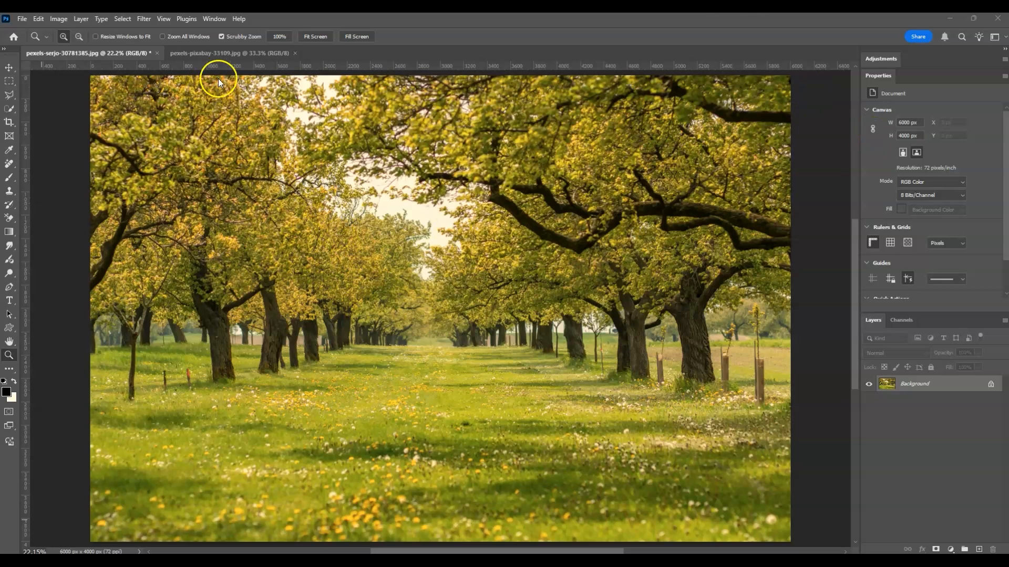
Step: View the autumn reference photo pexels-pixabay-33109.jpg and return to the green orchard photo
left_click(220, 53)
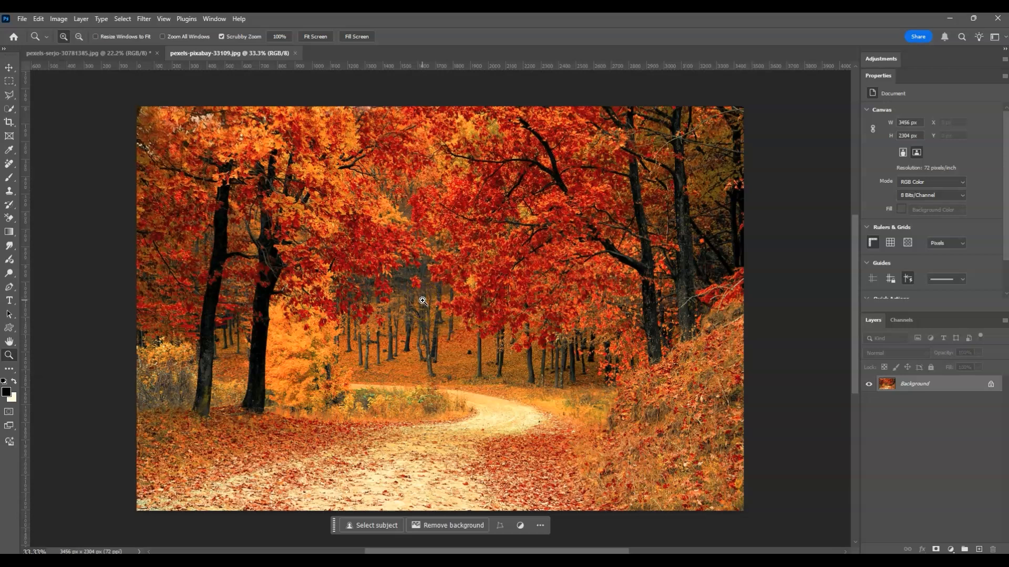
left_click(102, 54)
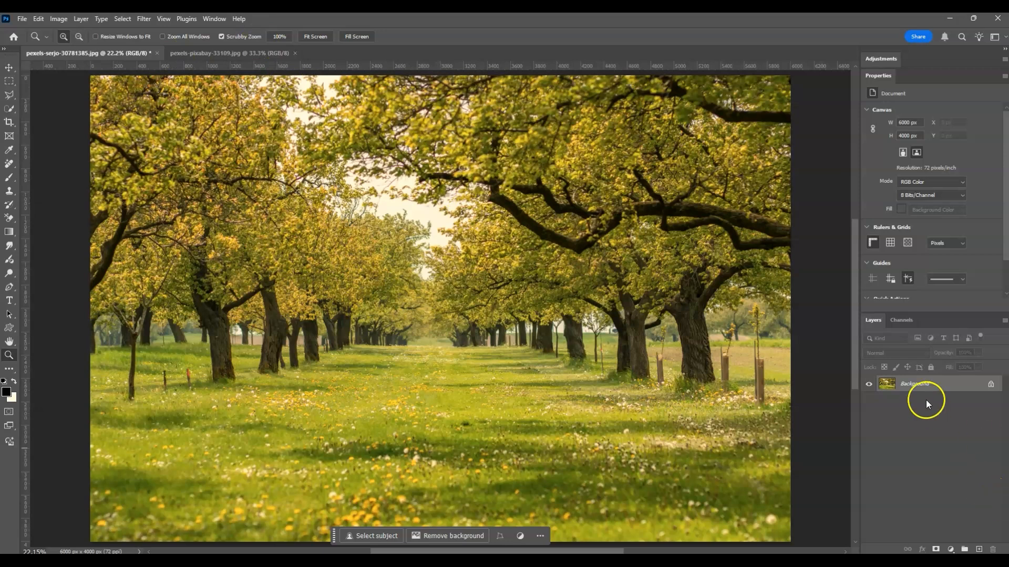
Step: Duplicate the Background layer of the orchard photo and convert the copy to a Smart Object
left_click(936, 388)
key("ctrl+j")
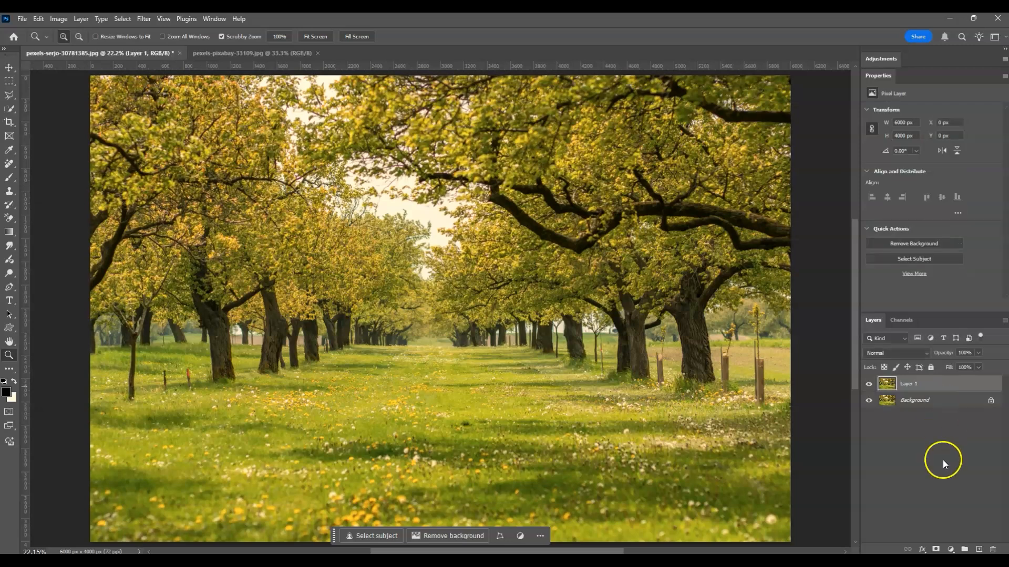
right_click(922, 391)
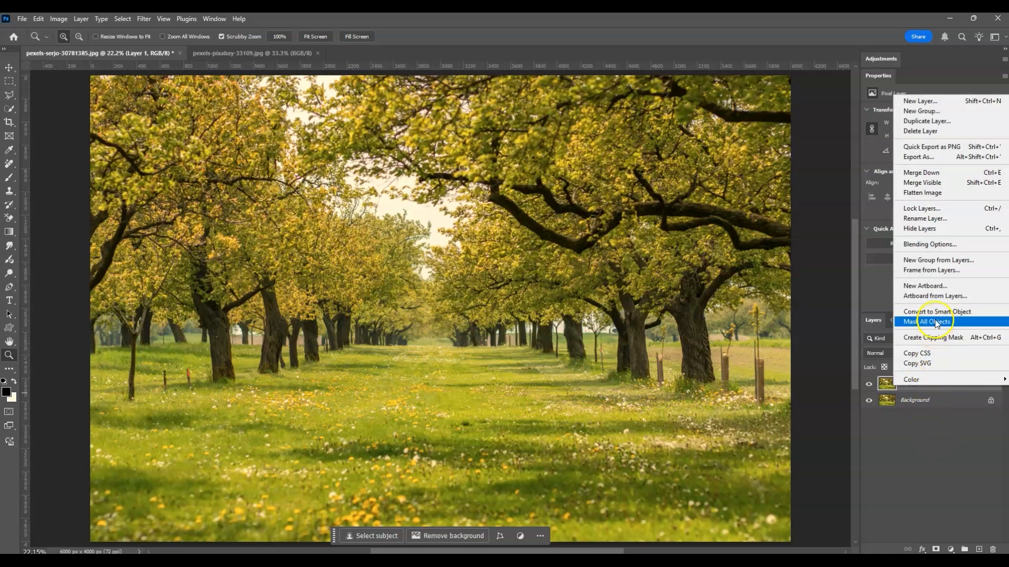
left_click(935, 315)
left_click(923, 386)
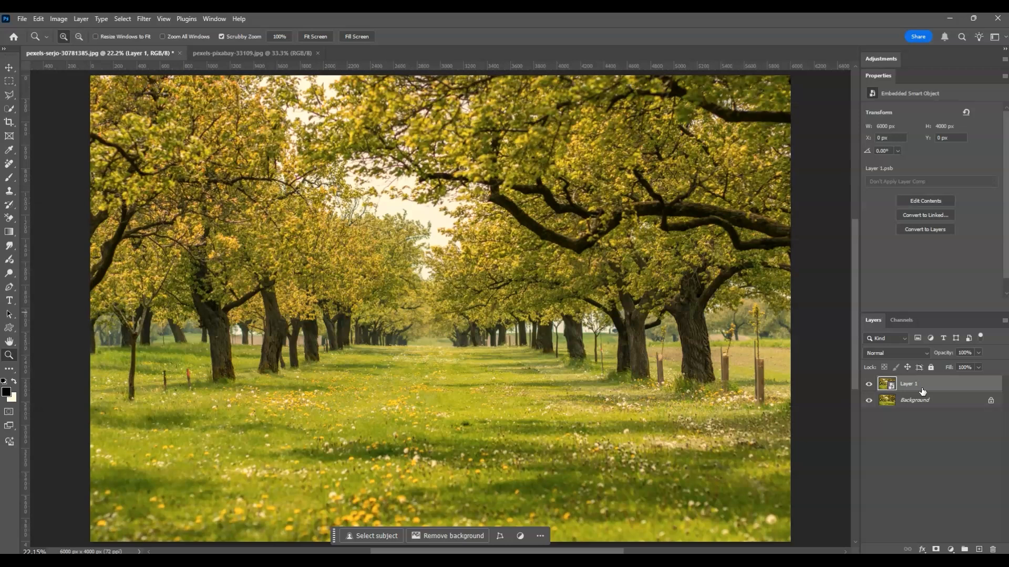
Step: Open Neural Filters for the Smart Object layer and enable the Landscape Mixer filter
left_click(914, 388)
left_click(138, 21)
left_click(185, 62)
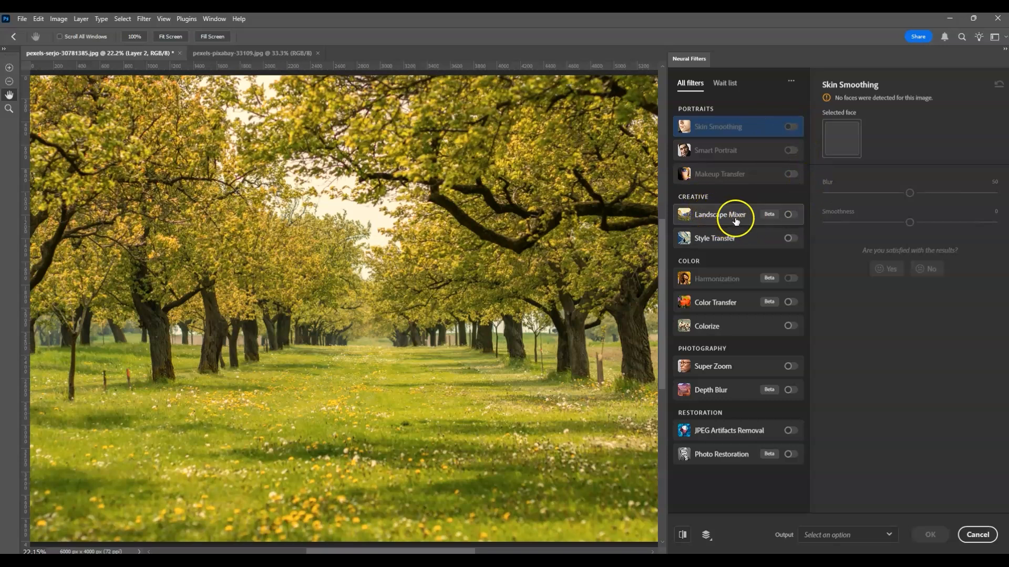
left_click(791, 215)
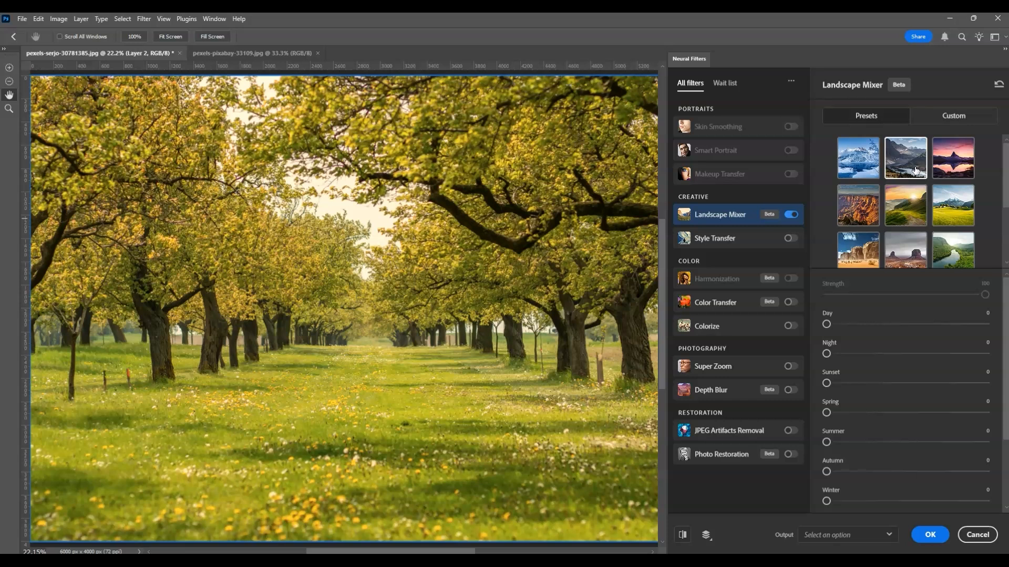
scroll(912, 180, "down", 2)
scroll(928, 210, "up", 2)
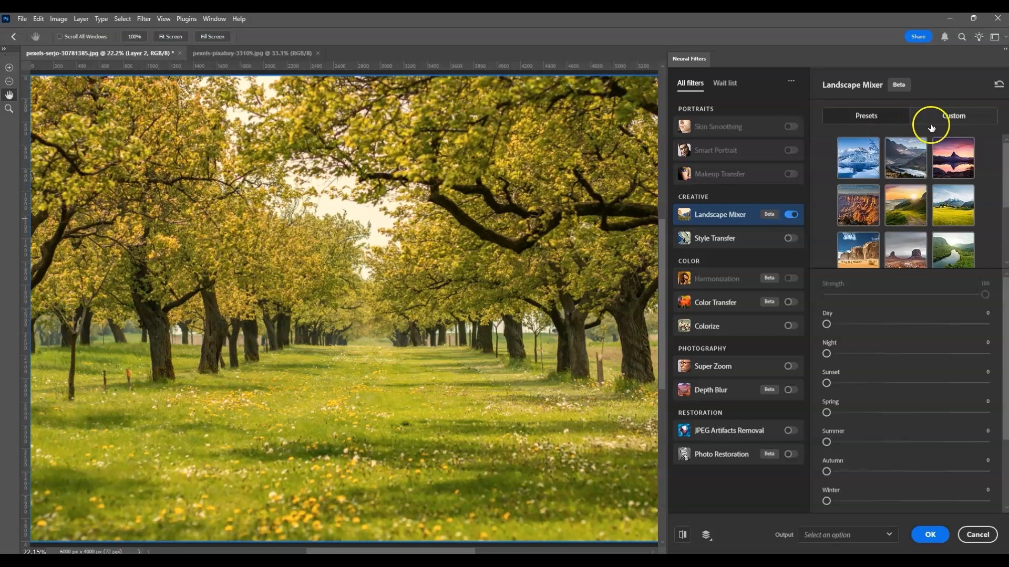
Step: Choose the open image pexels-pixabay-33109.jpg as Landscape Mixer's custom landscape style
left_click(952, 117)
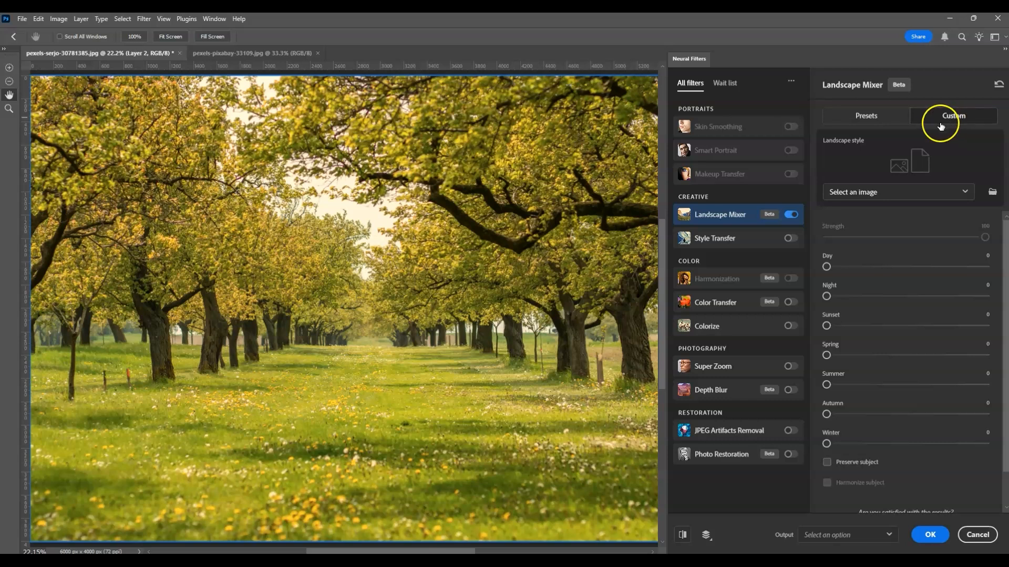
left_click(966, 192)
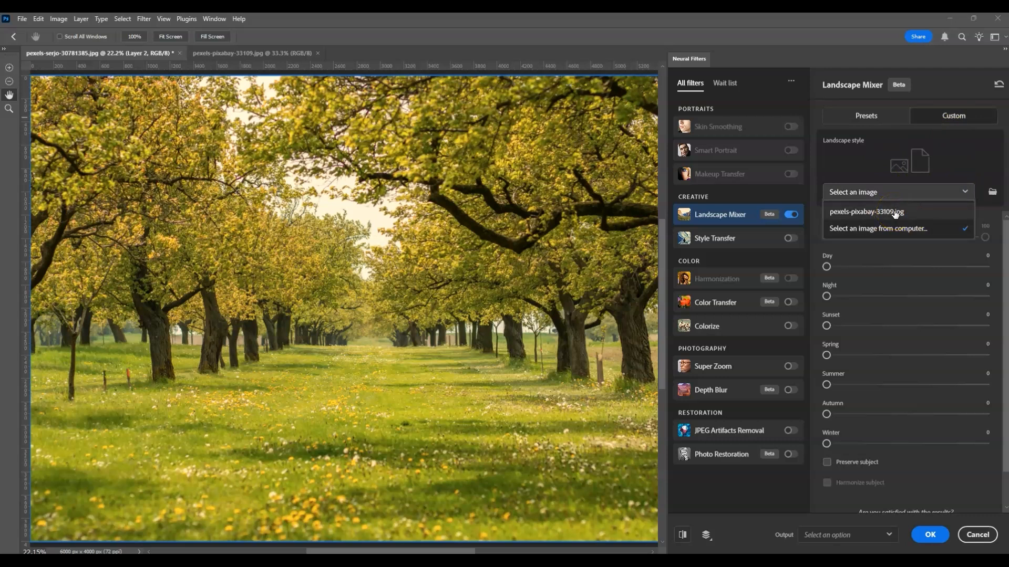
left_click(877, 210)
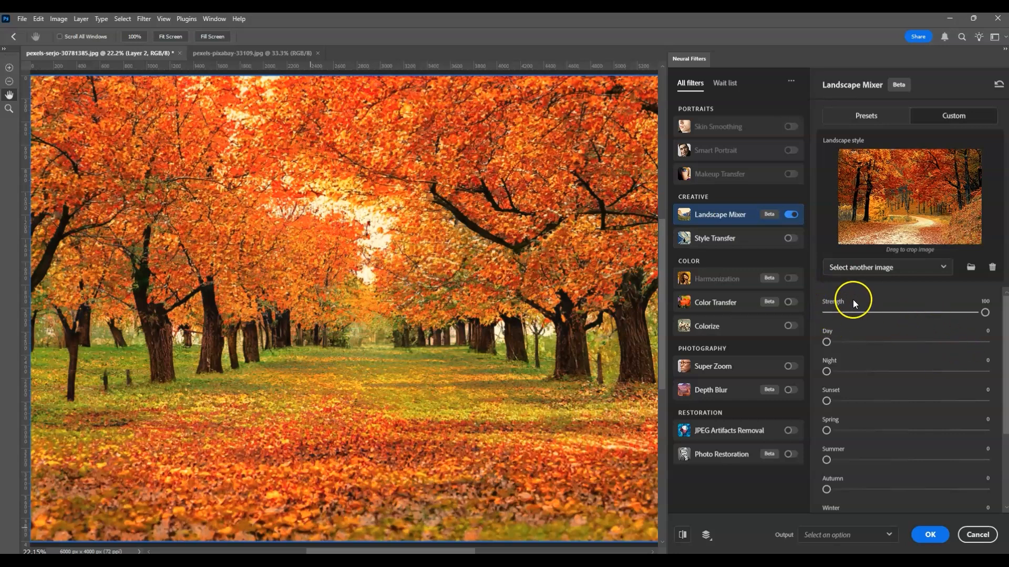
Step: Set Landscape Mixer's Strength to 42 and Autumn to 71, and apply the filter to the layer
left_click(890, 312)
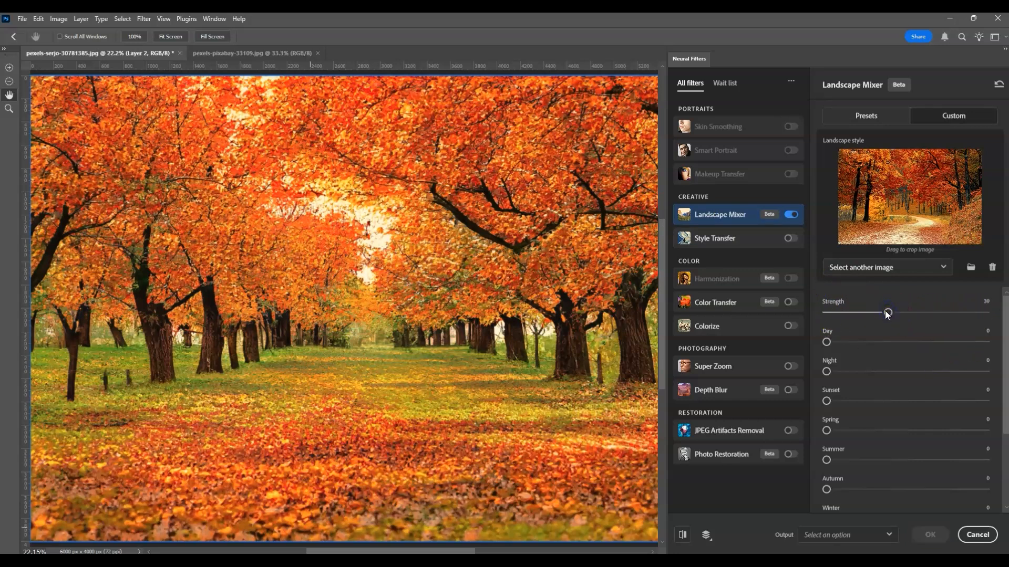
left_click_drag(891, 316, 893, 317)
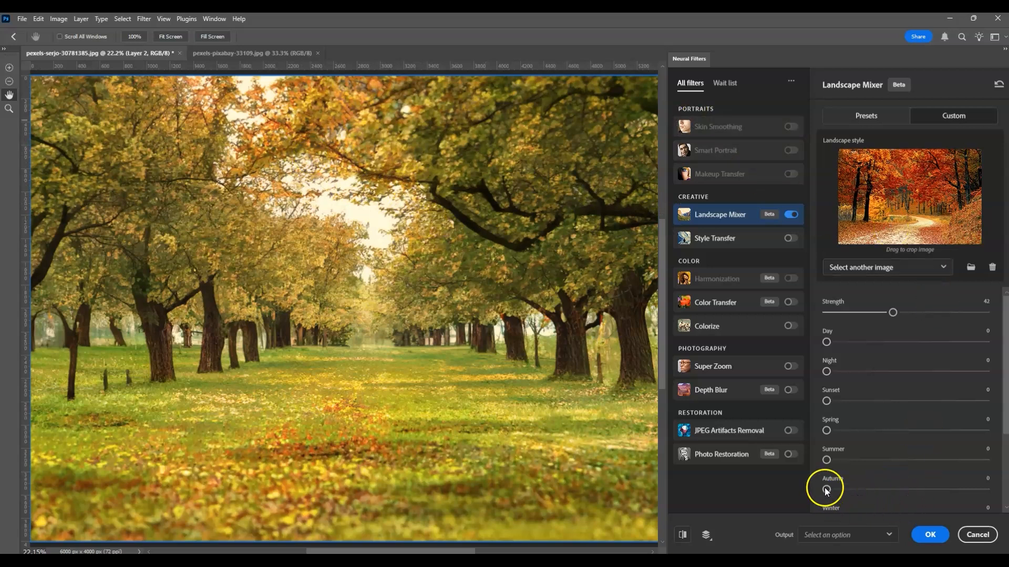
scroll(889, 447, "down", 2)
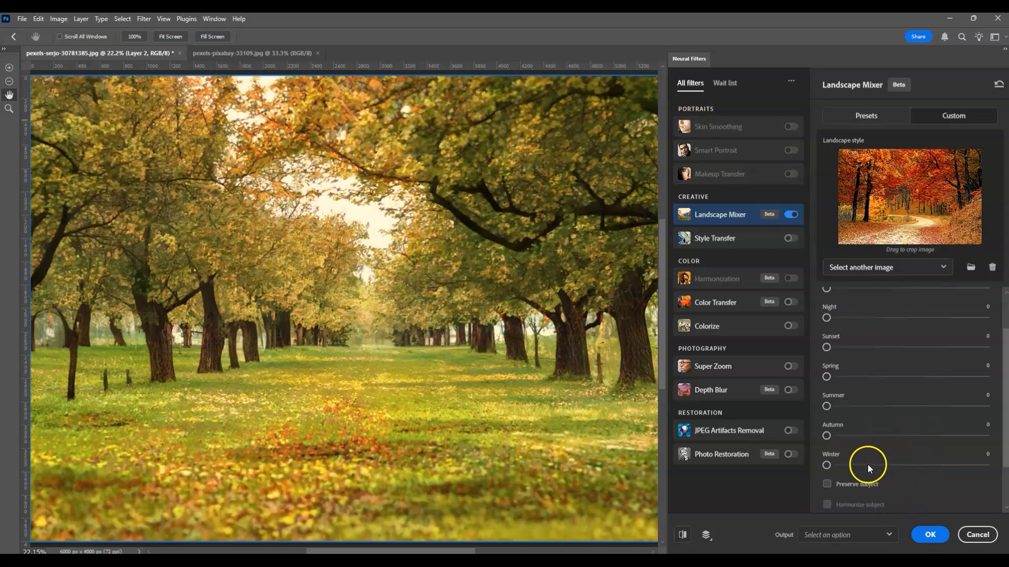
left_click_drag(826, 434, 935, 439)
left_click_drag(945, 432, 939, 435)
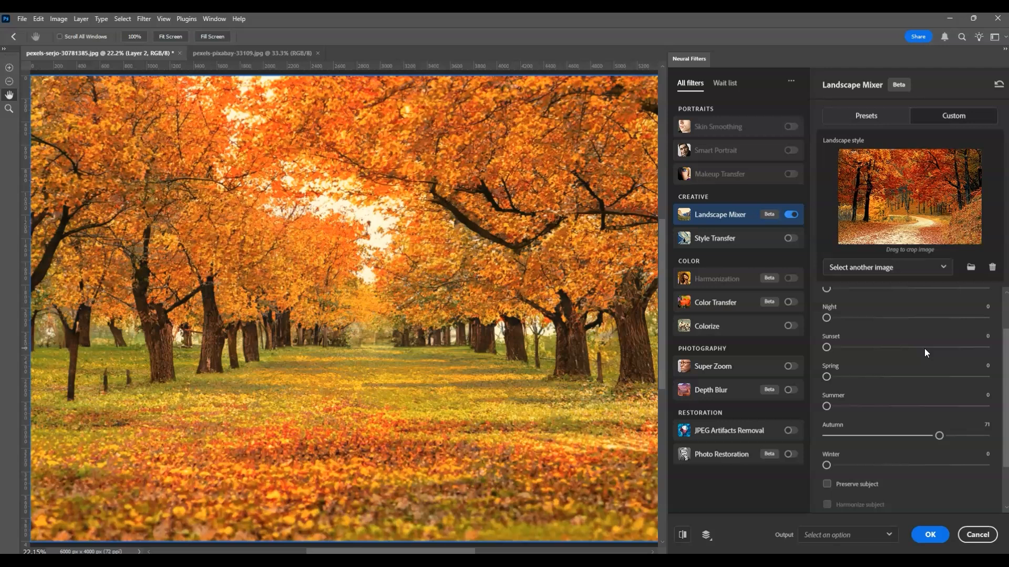
scroll(925, 349, "up", 1)
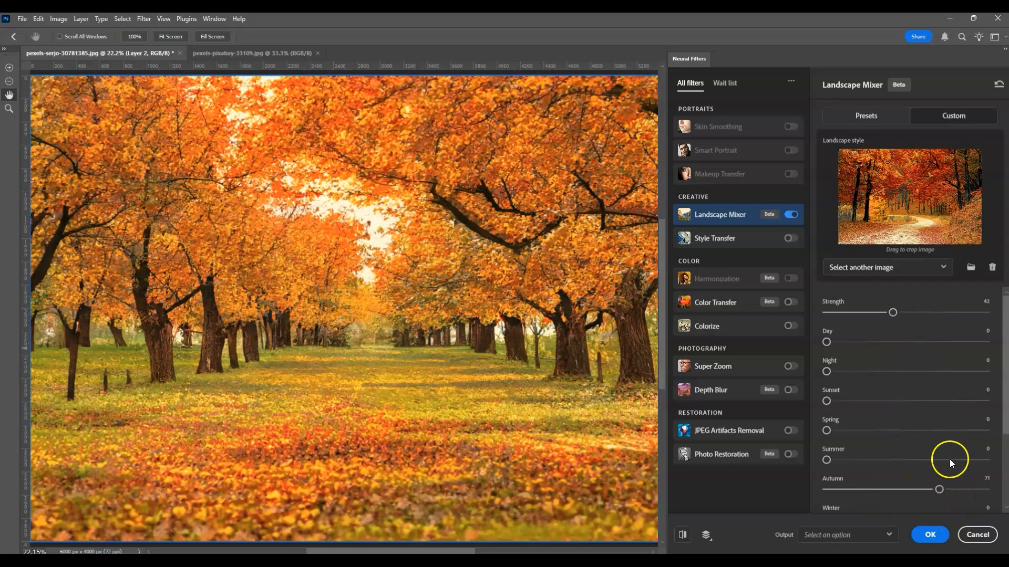
left_click(930, 535)
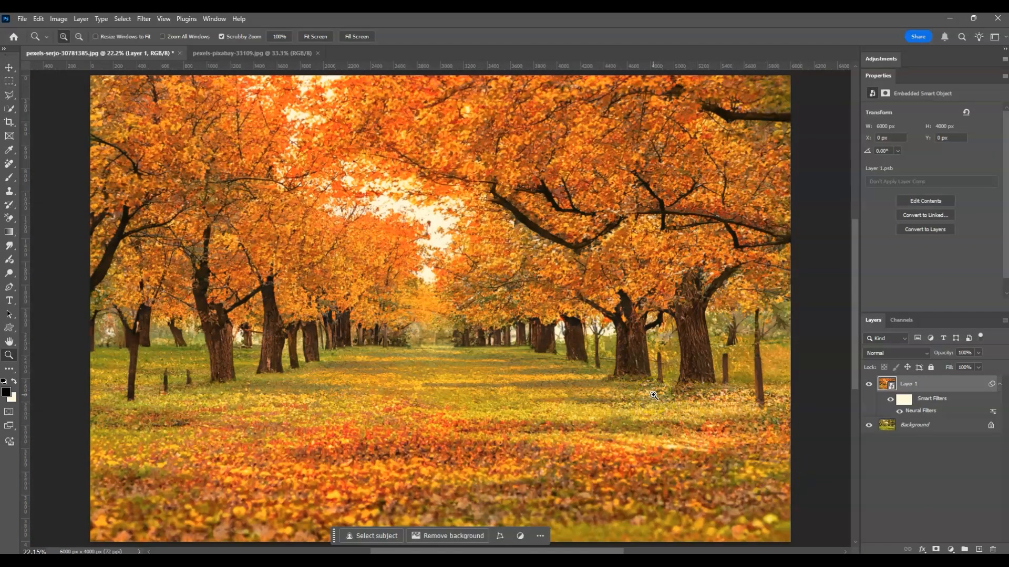
Step: Reopen the layer's Neural Filters smart filter, reduce Landscape Mixer's Strength to 15, and apply the change
left_click(908, 456)
double_click(920, 413)
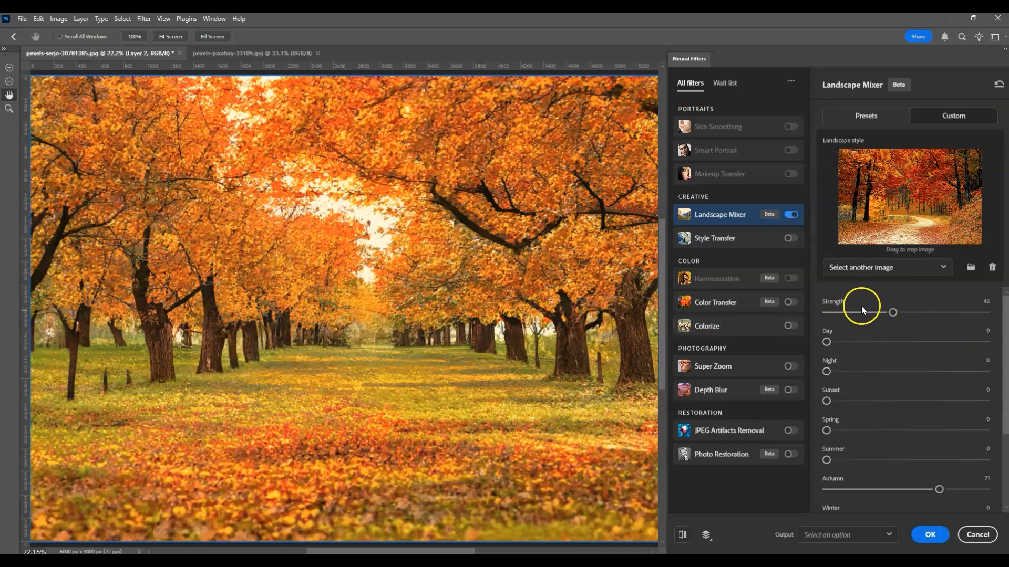
left_click_drag(885, 313, 869, 315)
double_click(869, 312)
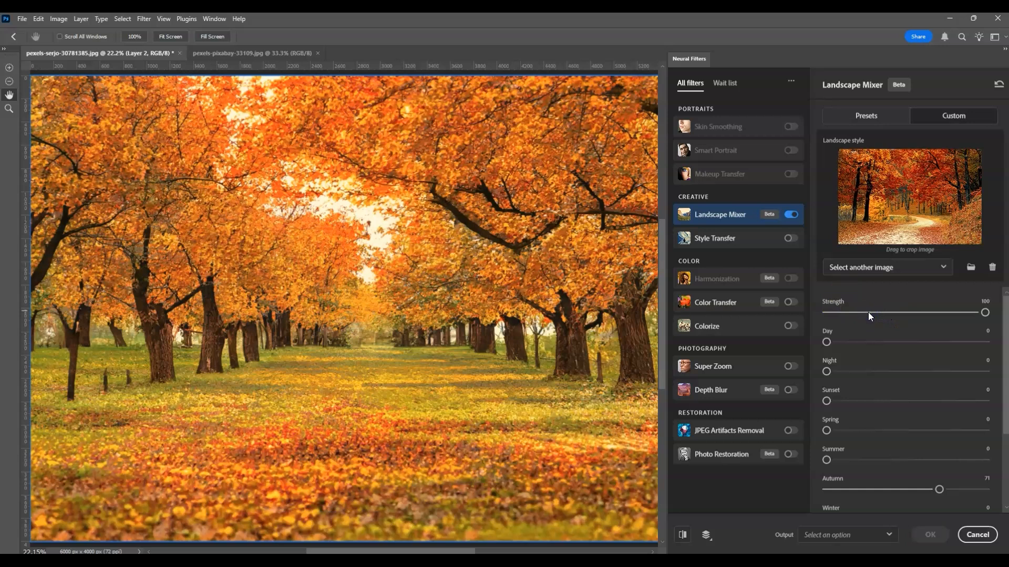
left_click(868, 313)
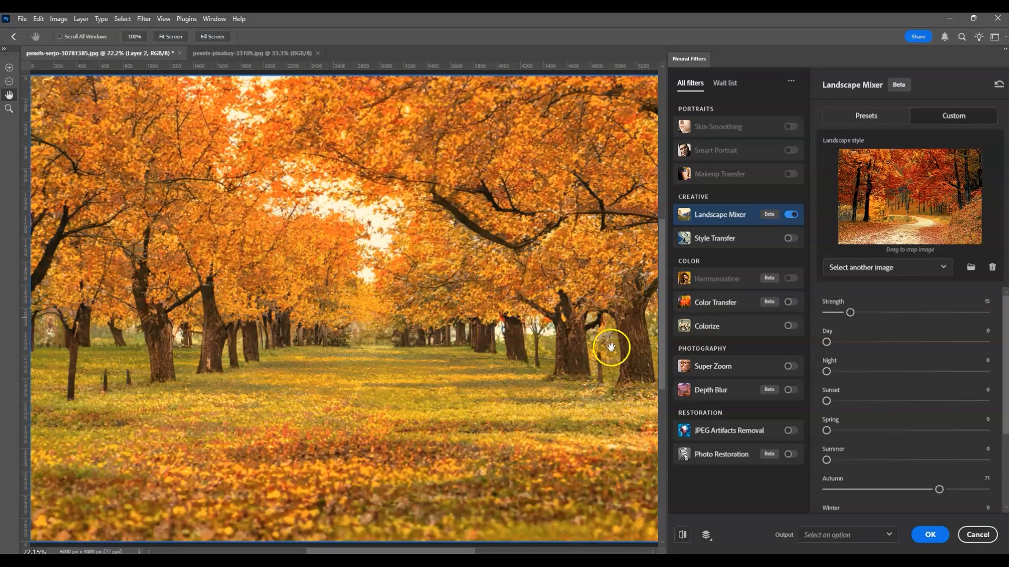
left_click(939, 536)
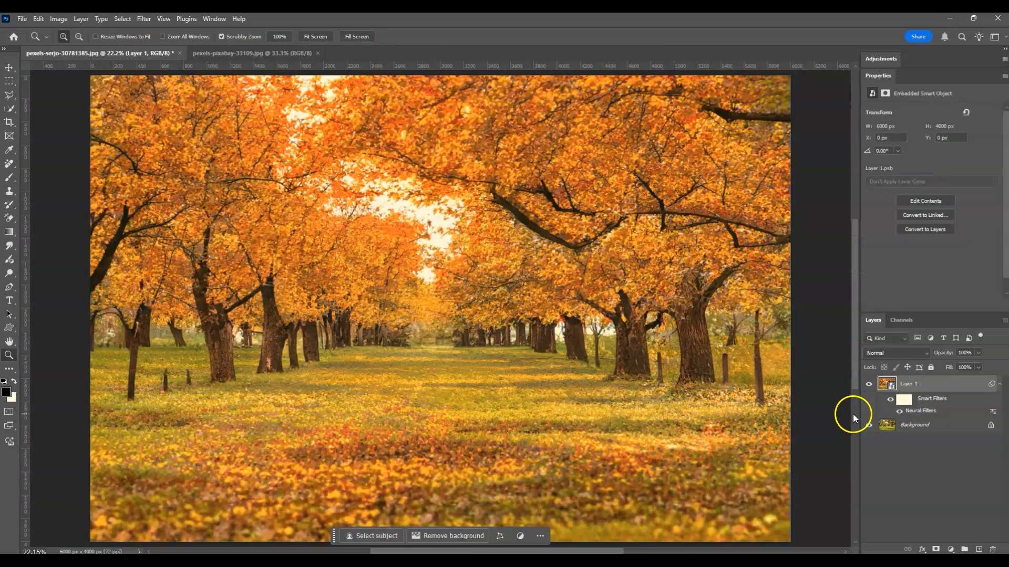
Step: Hide and show the filtered layer to compare the original orchard with the autumn version
left_click(868, 384)
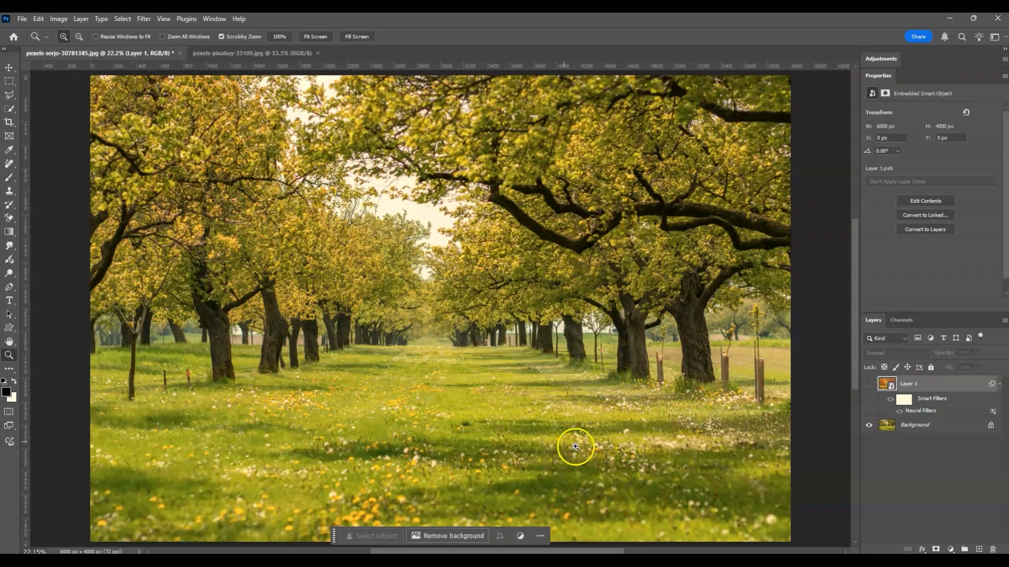
left_click(869, 387)
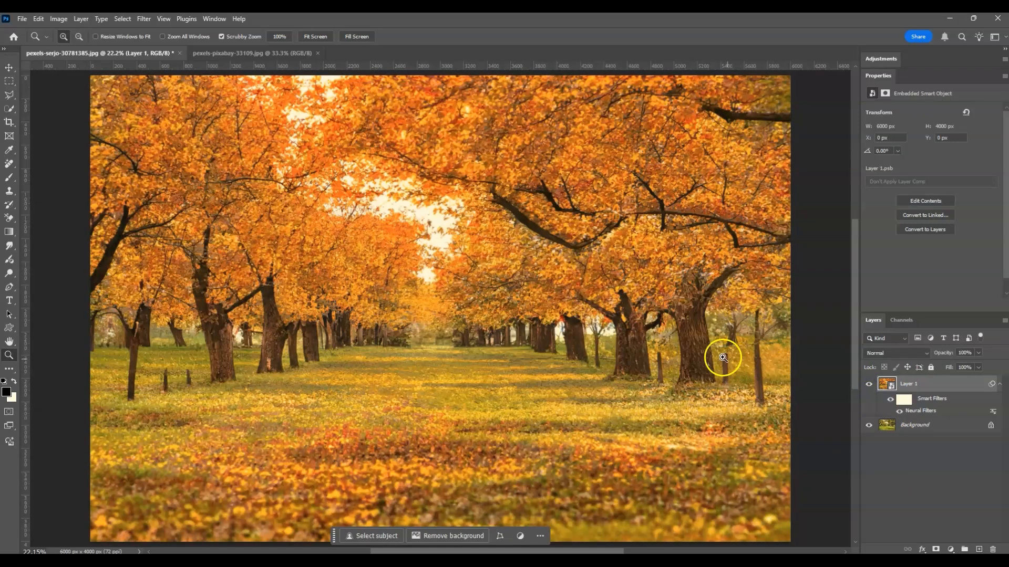